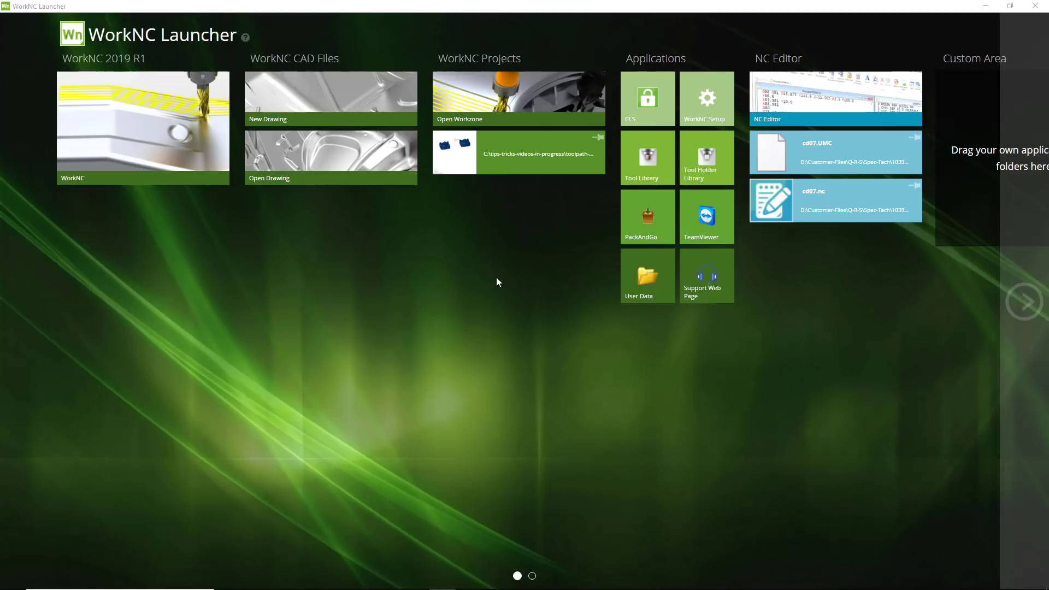
- Open the recent cylinderhead project and display Toolpath 1, Contour Remachining, on the part
click(510, 168)
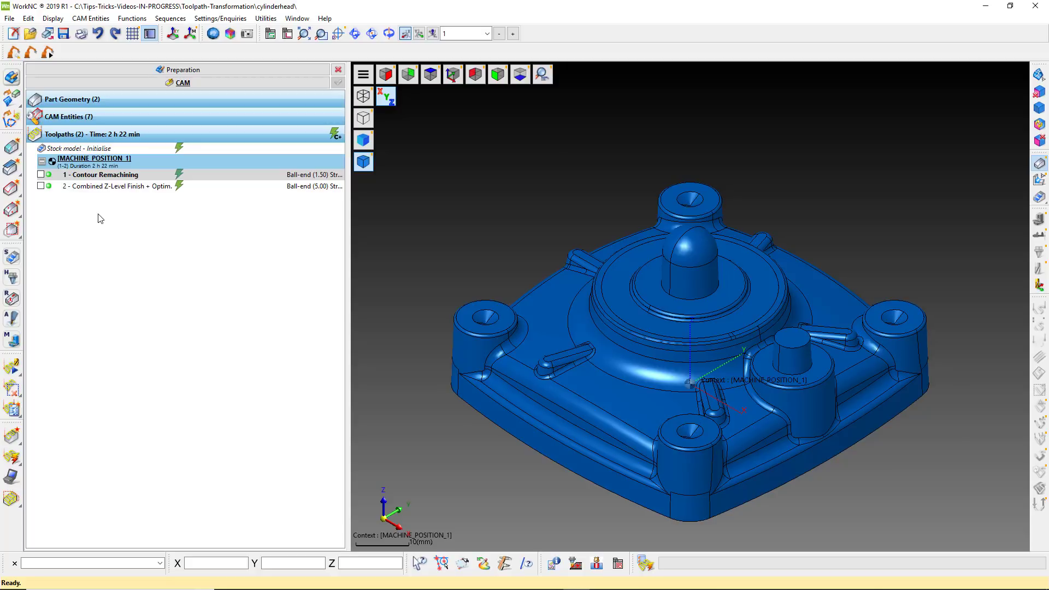
click(98, 175)
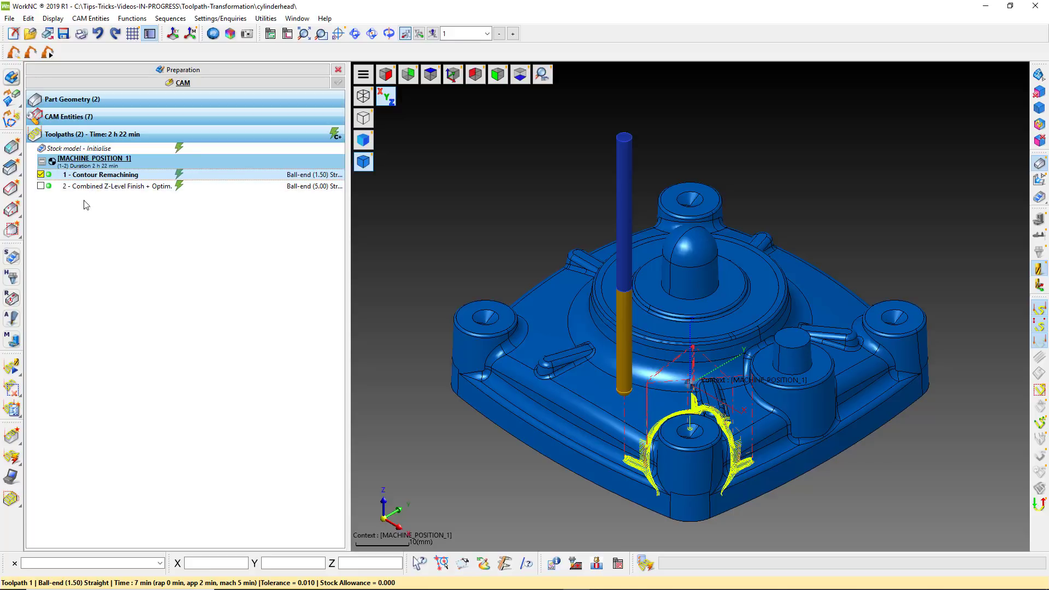
click(11, 389)
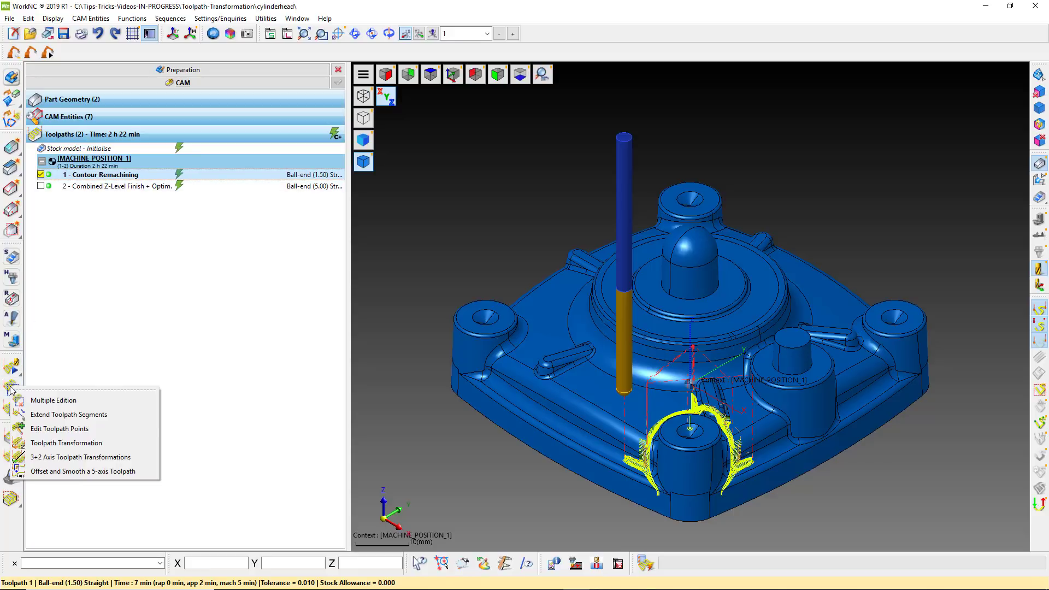
- Create one symmetry copy of the Contour Remachining toolpath about the XZ plane
click(46, 443)
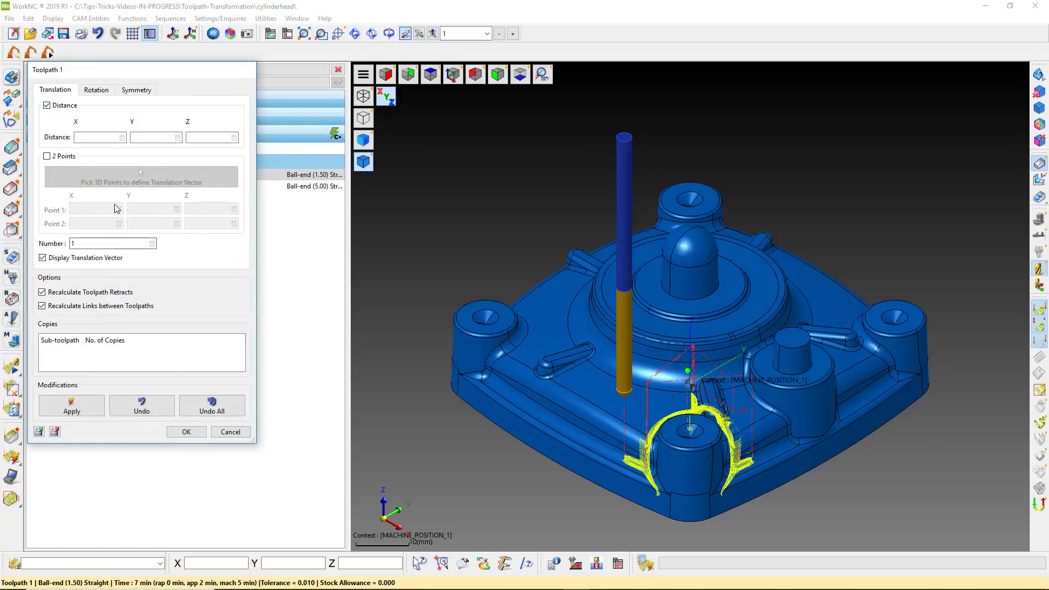
click(137, 91)
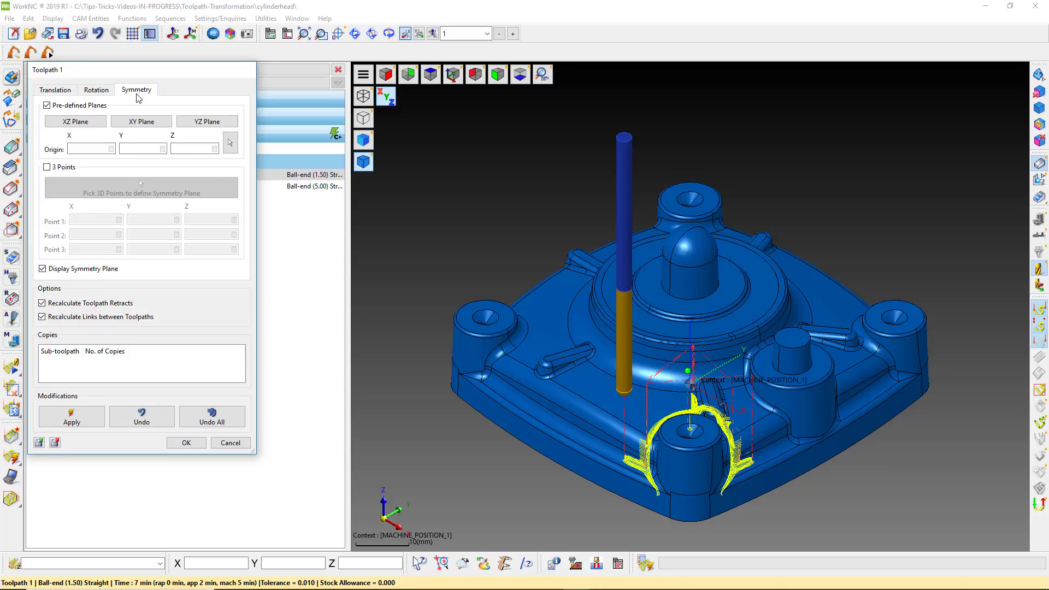
click(84, 124)
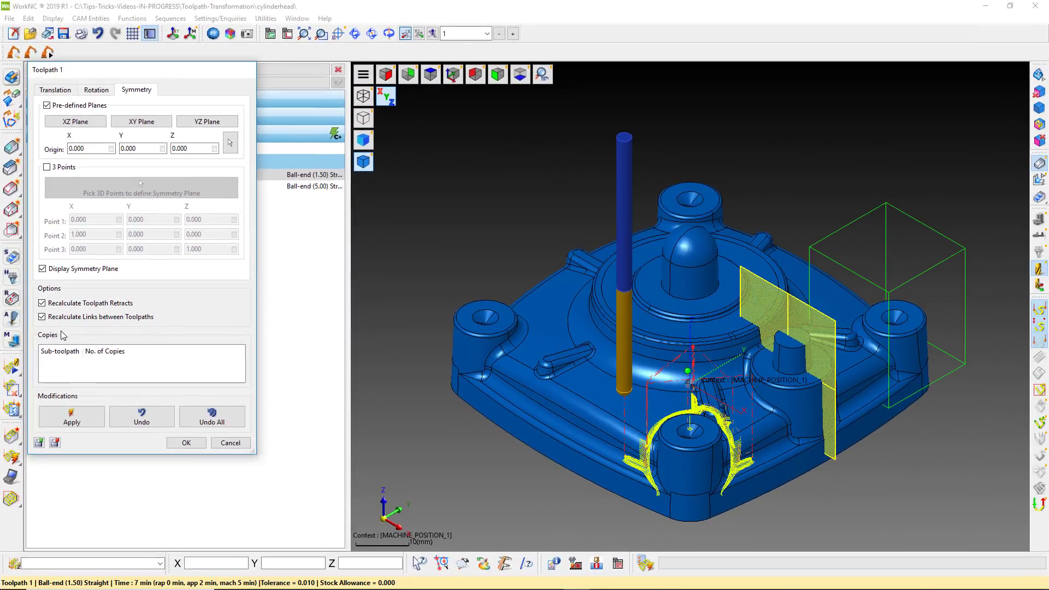
click(69, 413)
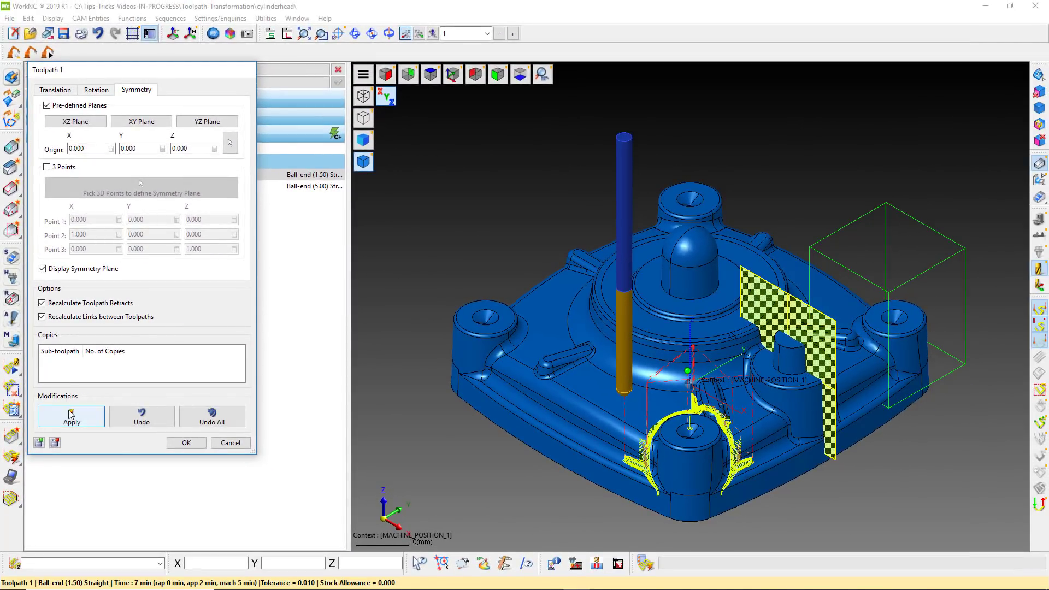
- Close the transformation, execute Toolpath 1 and display it with its mirrored copy in isometric view
click(183, 444)
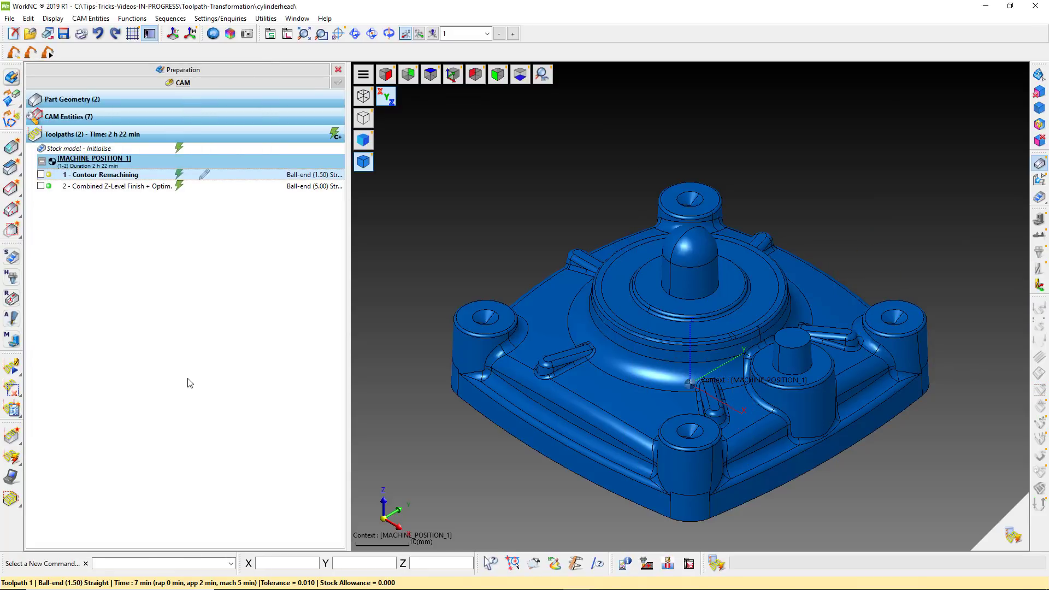
right_click(205, 202)
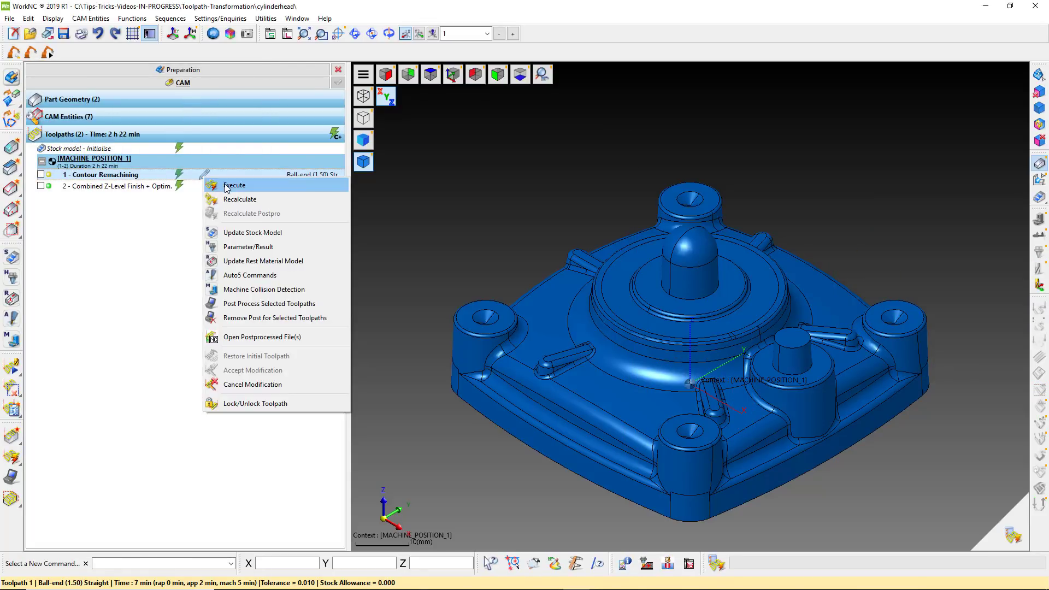
click(221, 185)
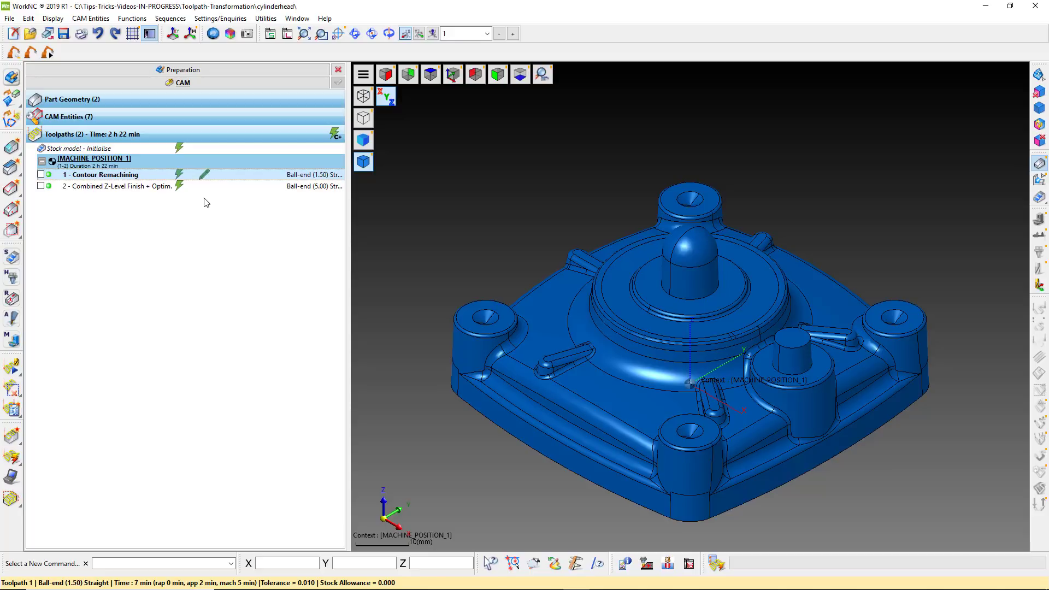
key(space)
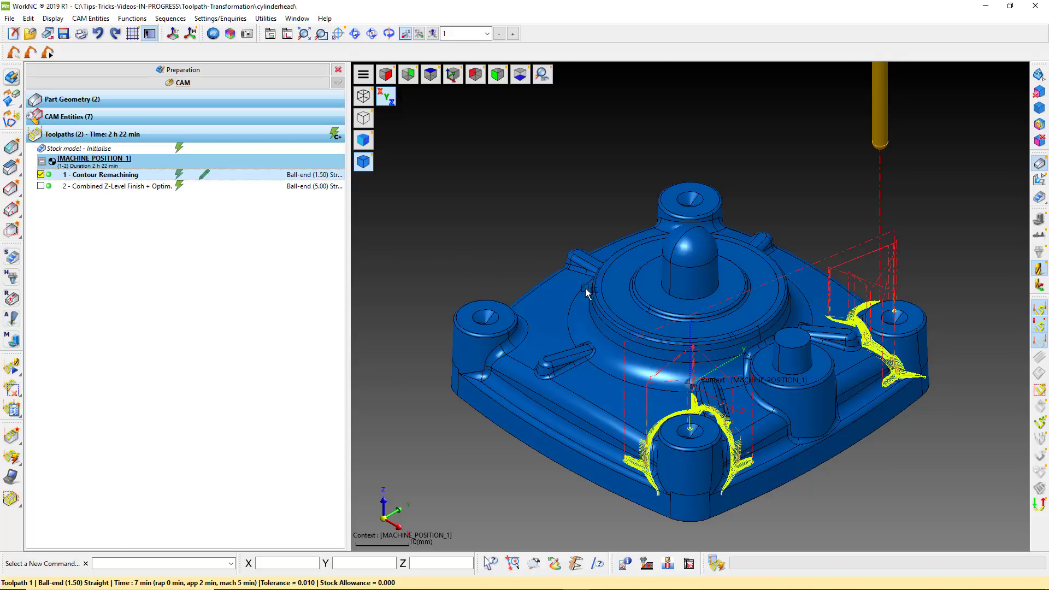
mouse_move(707, 309)
middle_down()
mouse_move(644, 262)
mouse_move(577, 260)
mouse_move(526, 289)
mouse_move(550, 359)
mouse_move(613, 337)
mouse_move(697, 365)
mouse_move(693, 411)
mouse_move(779, 342)
middle_up()
key(F8)
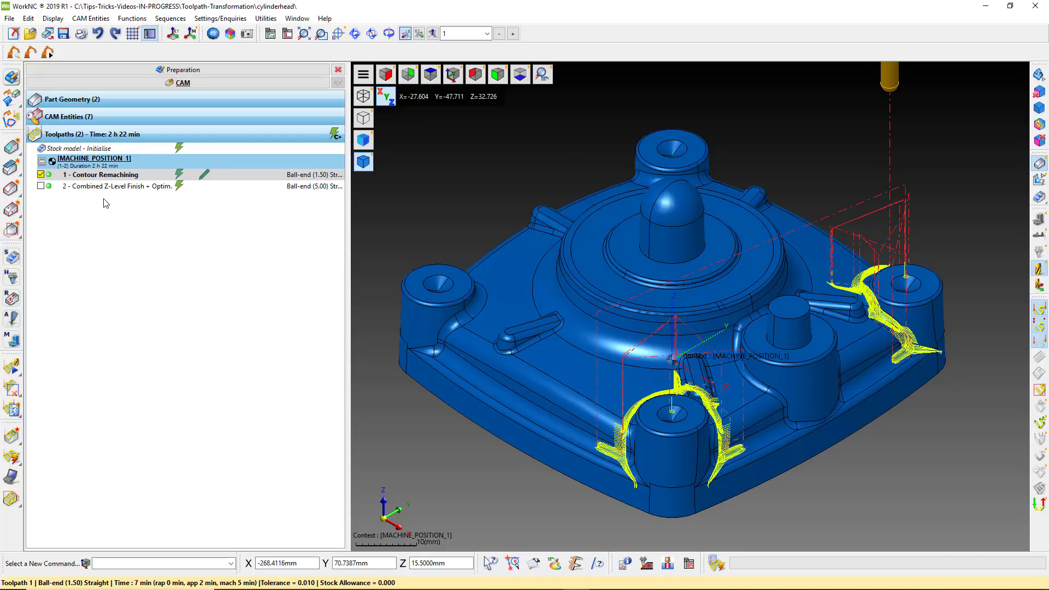
- Display Toolpath 2, Combined Z-Level Finish, and reframe the part in view
click(105, 189)
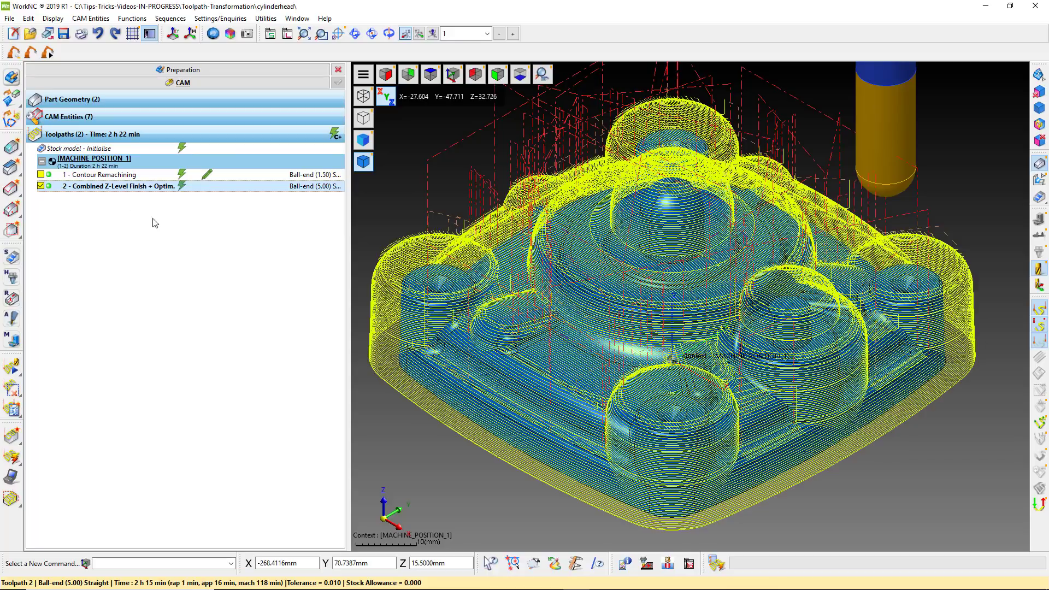
scroll(566, 265, down, 5)
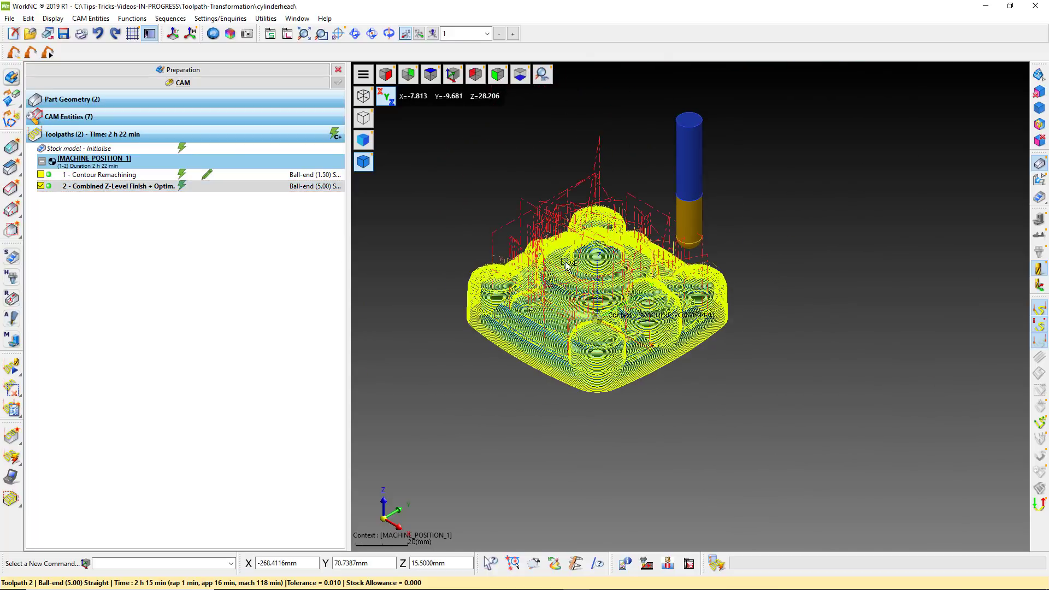
middle_drag(566, 265, 534, 327)
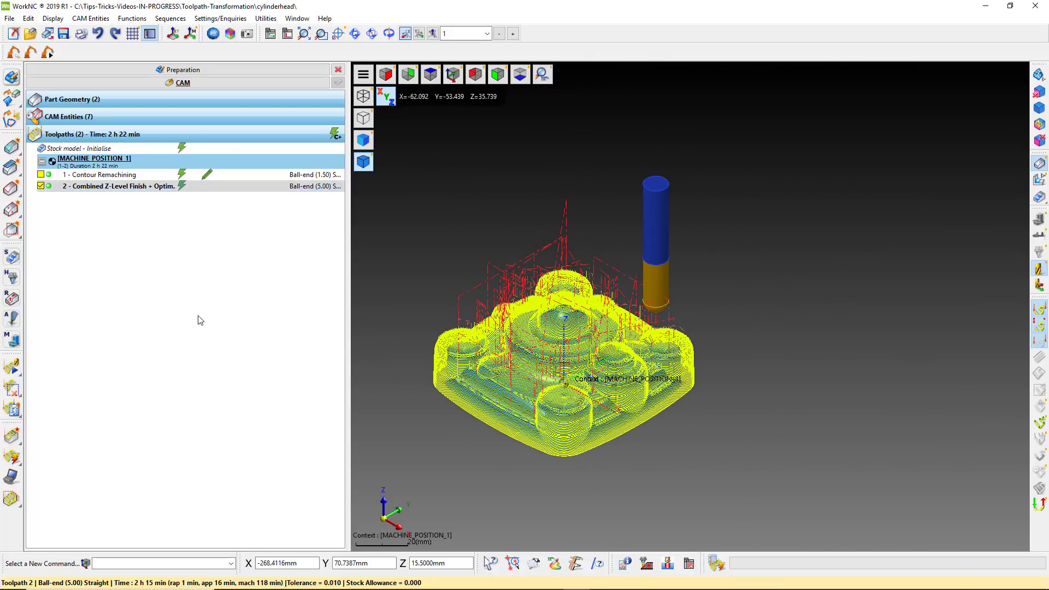
click(12, 389)
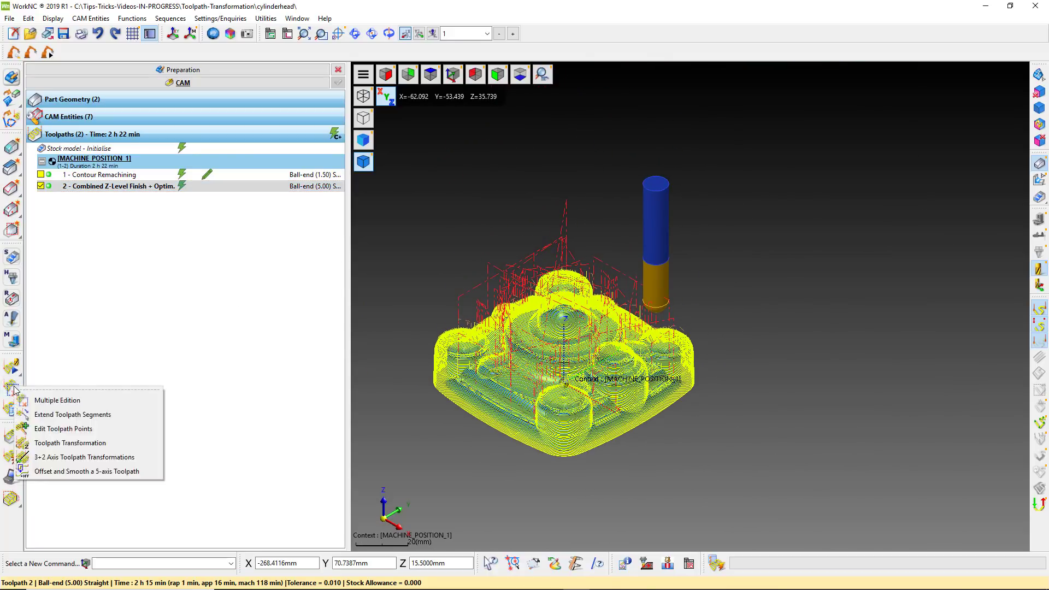
- Translate the Combined Z-Level Finish toolpath 150 along Y as one copy
click(51, 444)
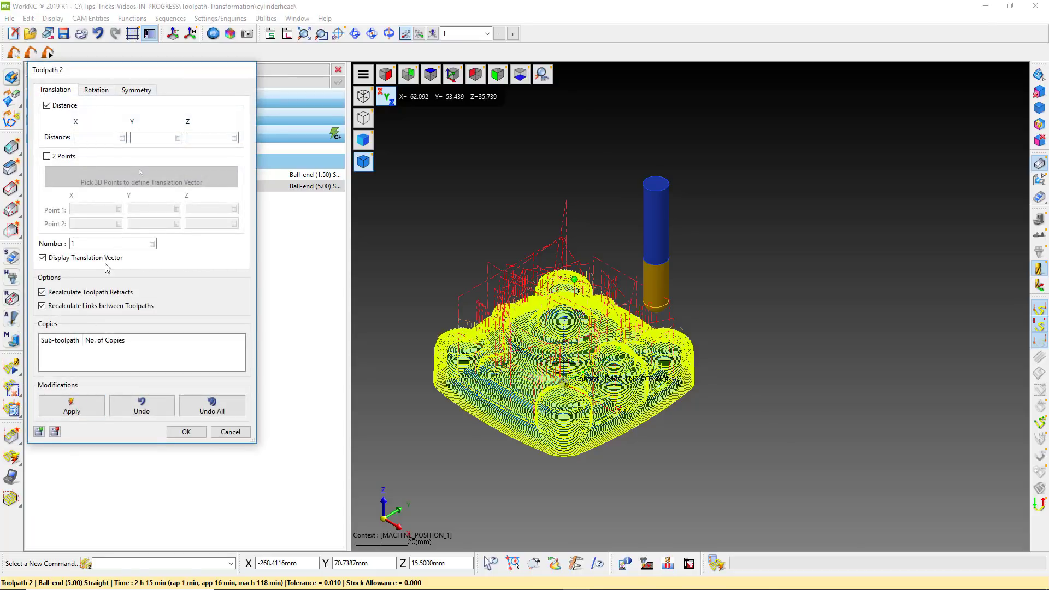
click(141, 139)
click(71, 405)
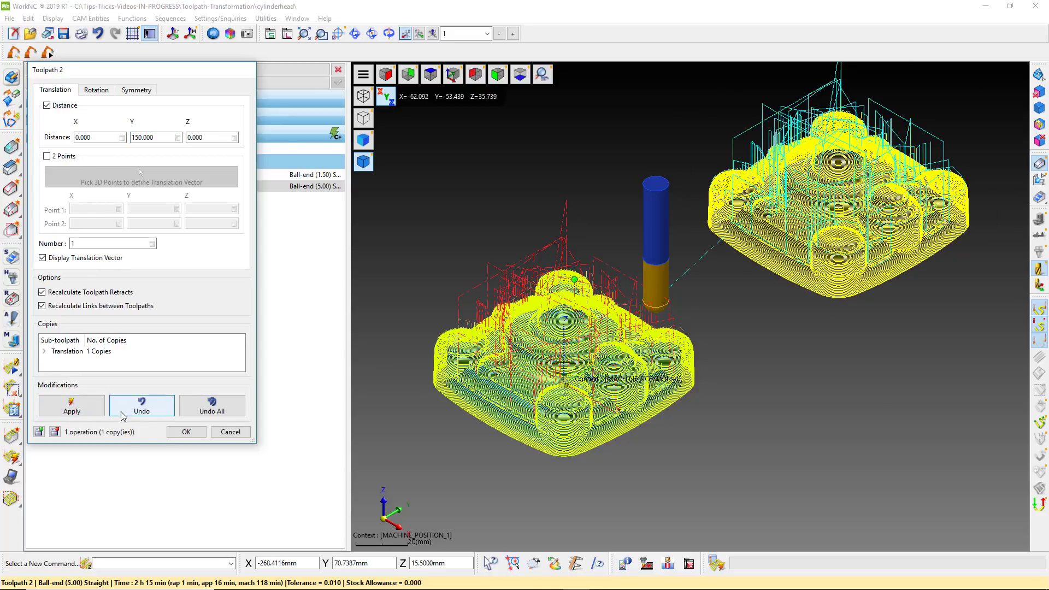
click(182, 433)
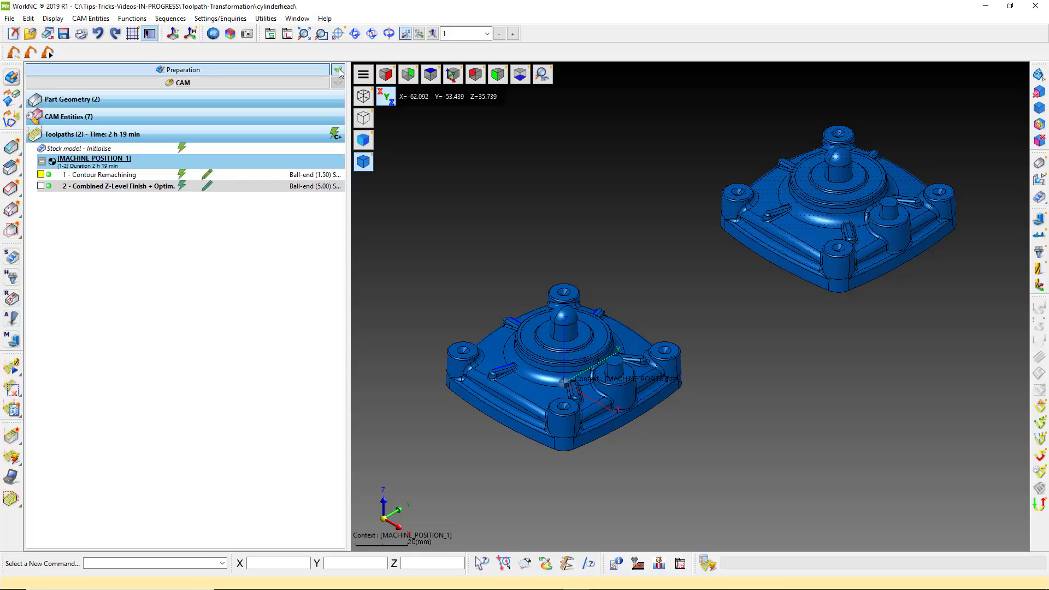
- Inspect the finish toolpath points on both parts up close, then zoom to fit all
click(132, 189)
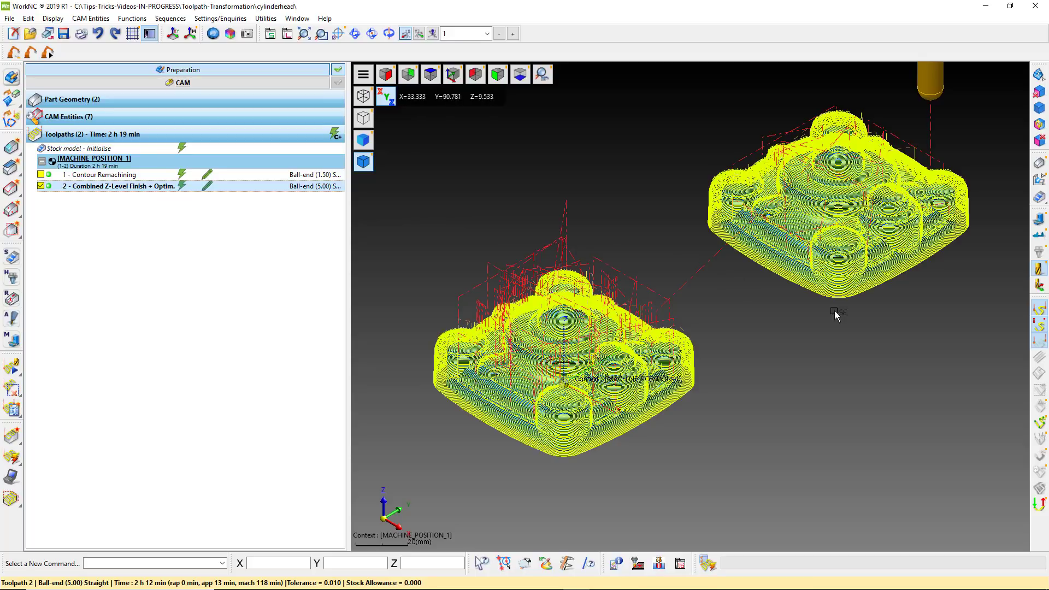
click(1042, 342)
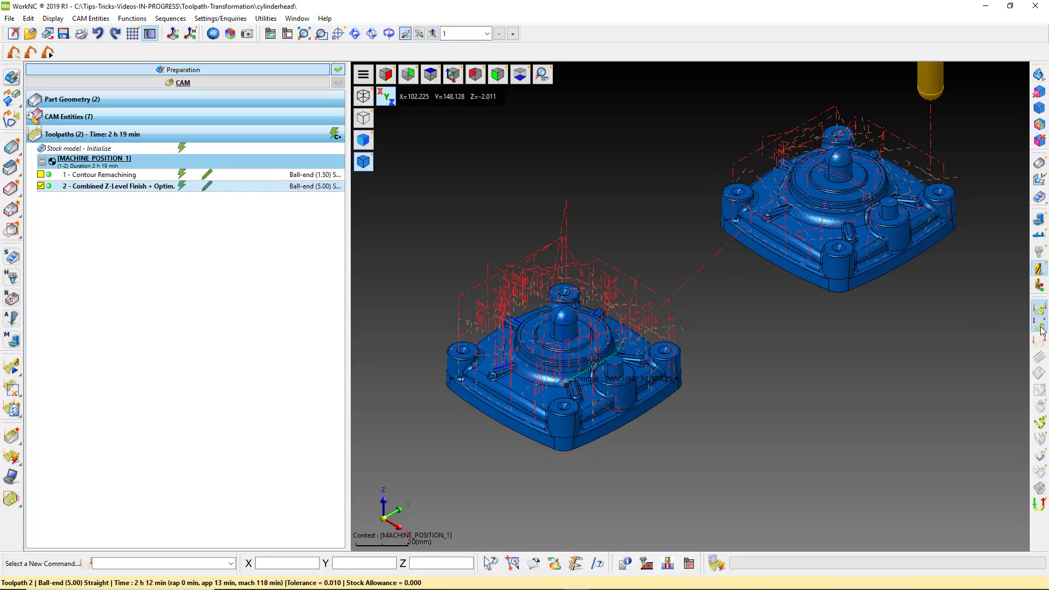
middle_drag(972, 293, 876, 383)
scroll(766, 268, up, 5)
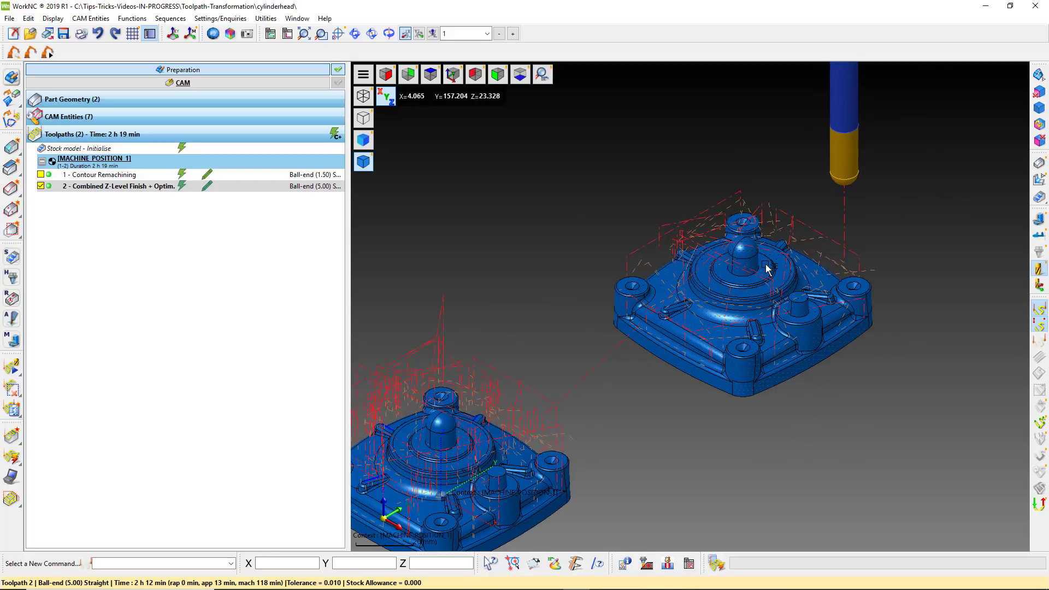
scroll(766, 267, up, 4)
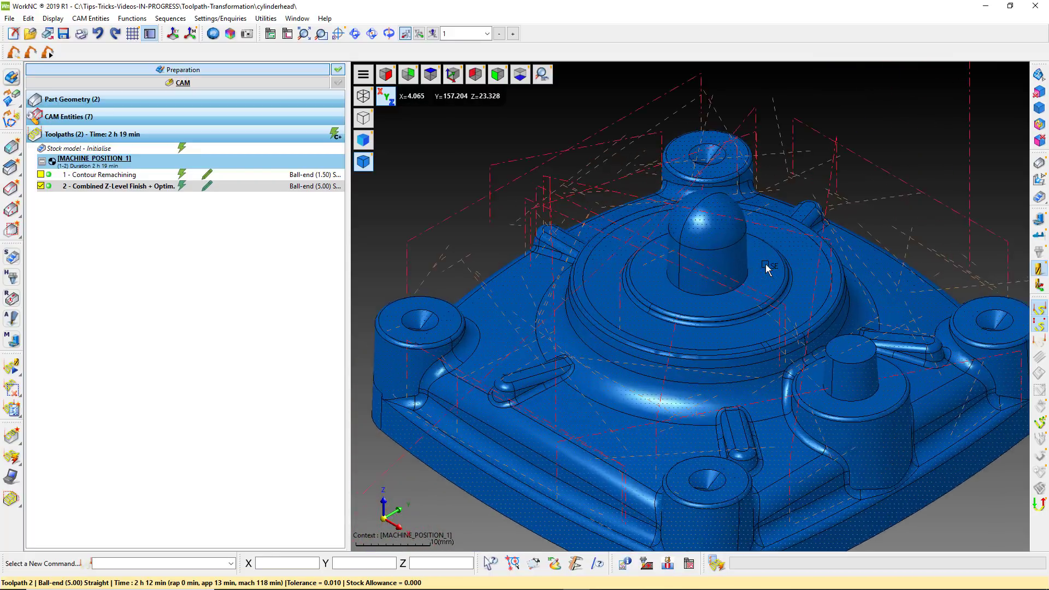
middle_drag(795, 367, 673, 391)
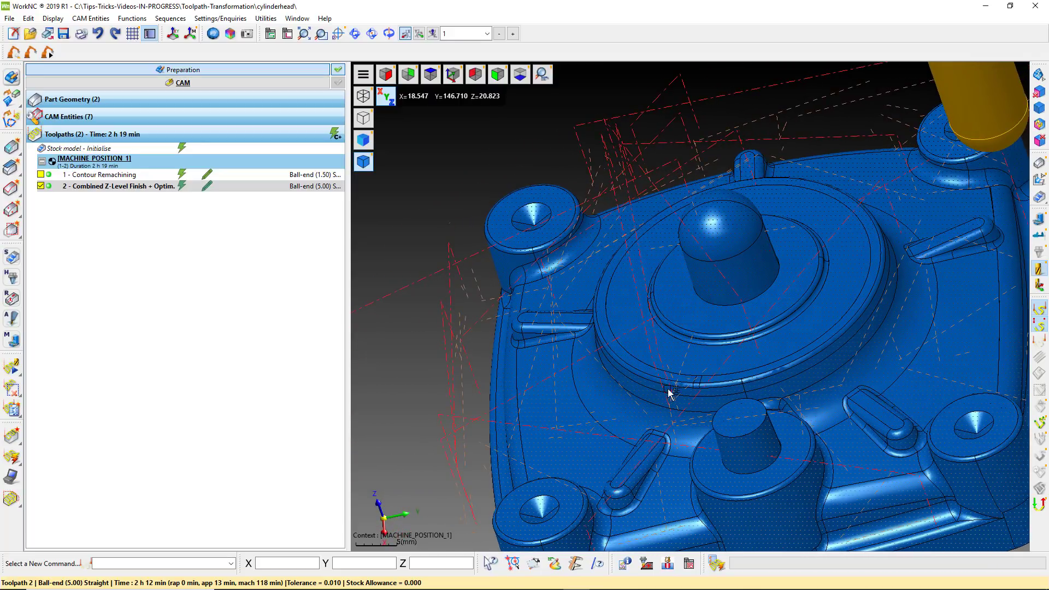
click(768, 231)
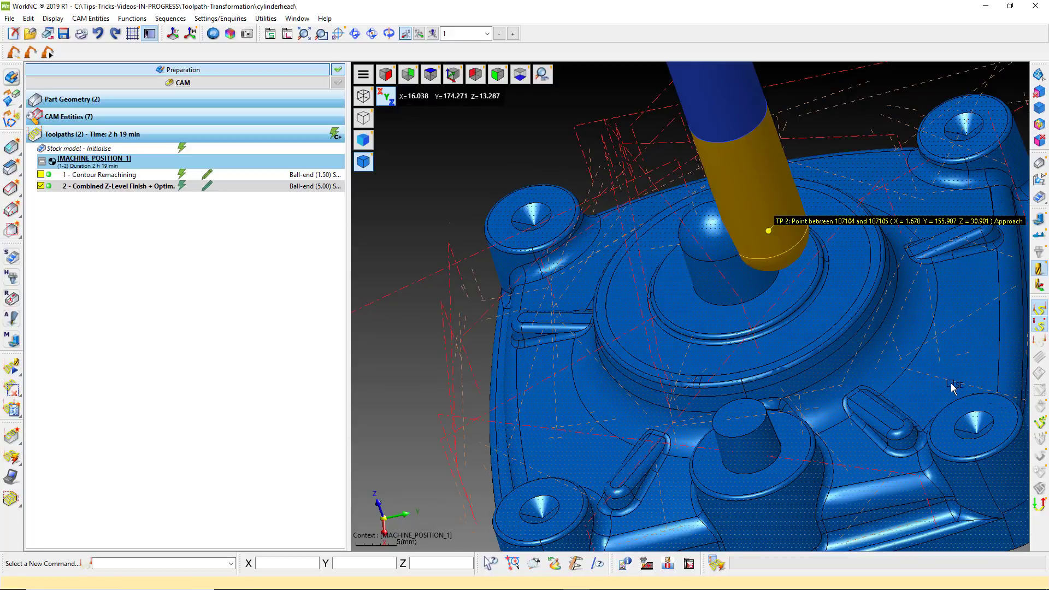
middle_drag(951, 388, 869, 424)
middle_drag(927, 320, 809, 373)
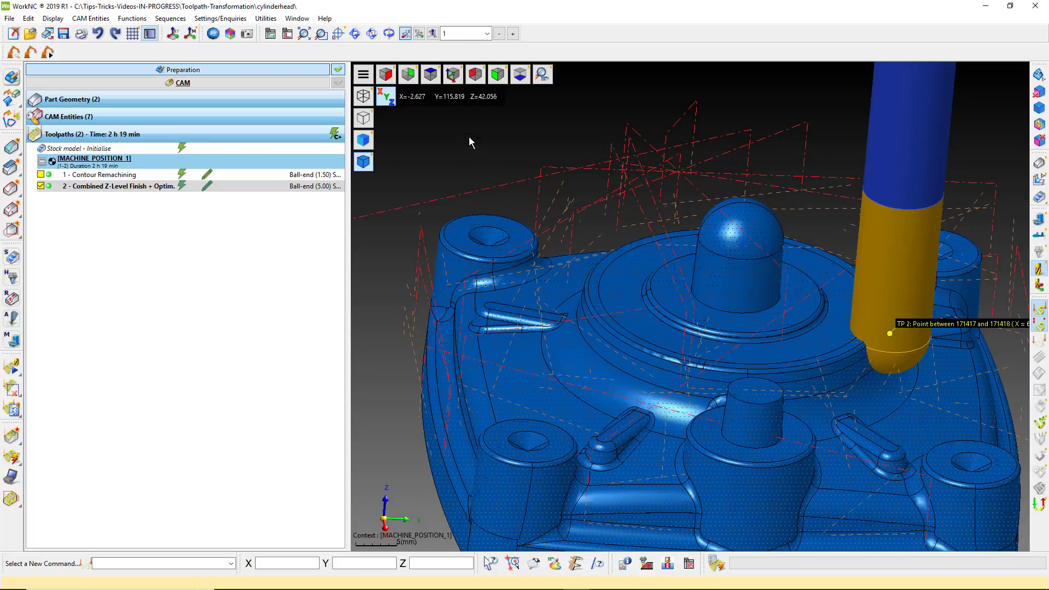
click(452, 74)
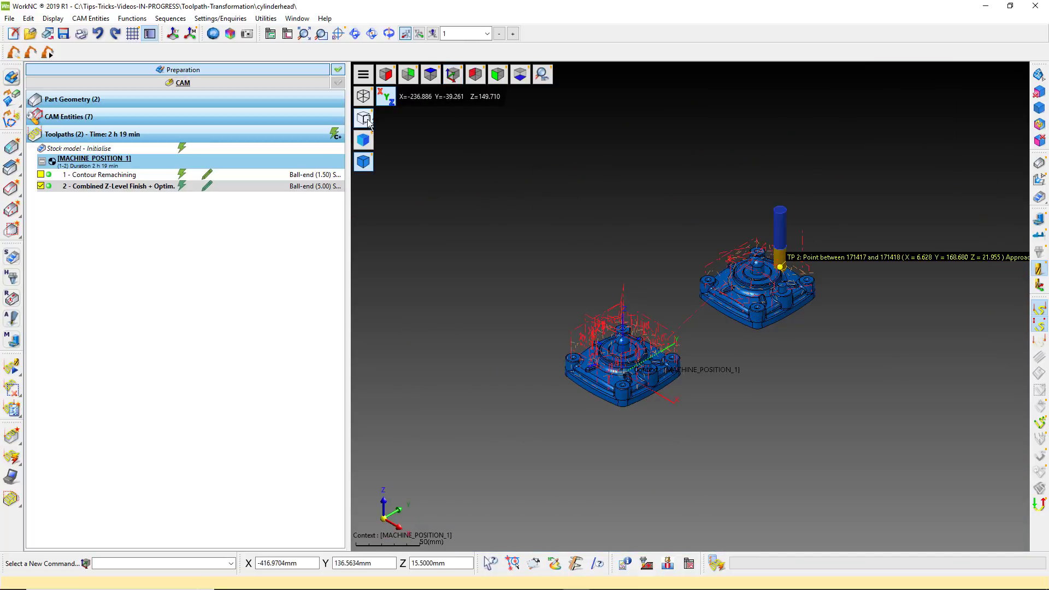
- Restore Toolpath 2 to its initial toolpath, redisplay it and open its transformation settings
right_click(209, 186)
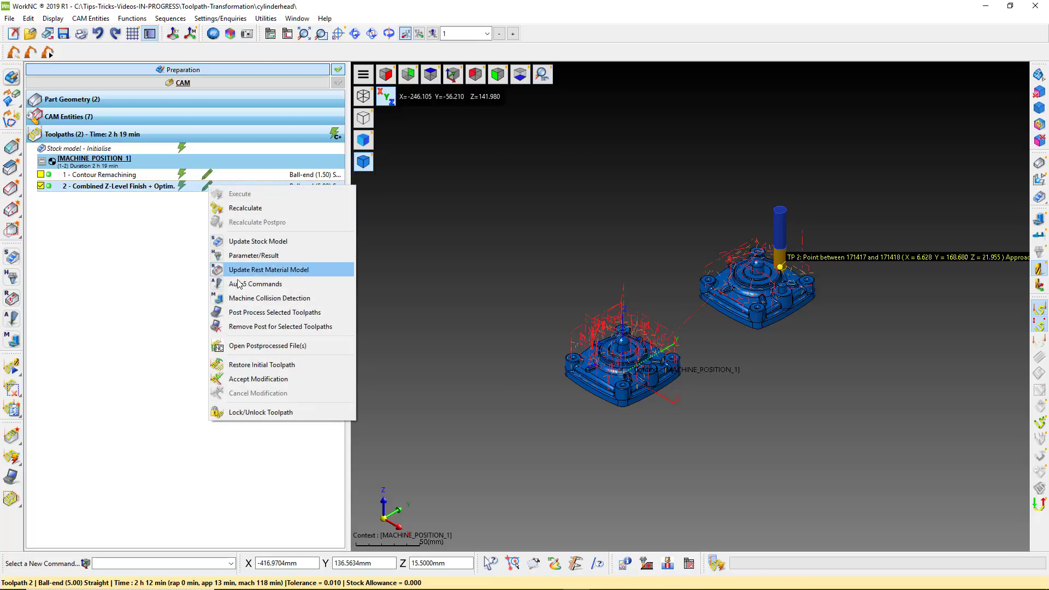
click(245, 364)
key(Return)
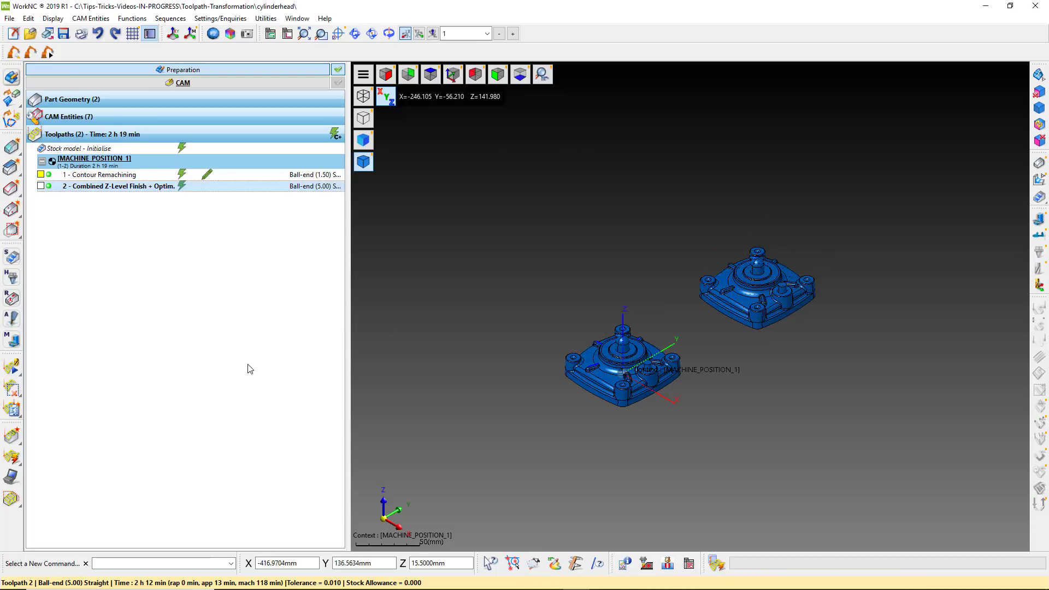
click(115, 188)
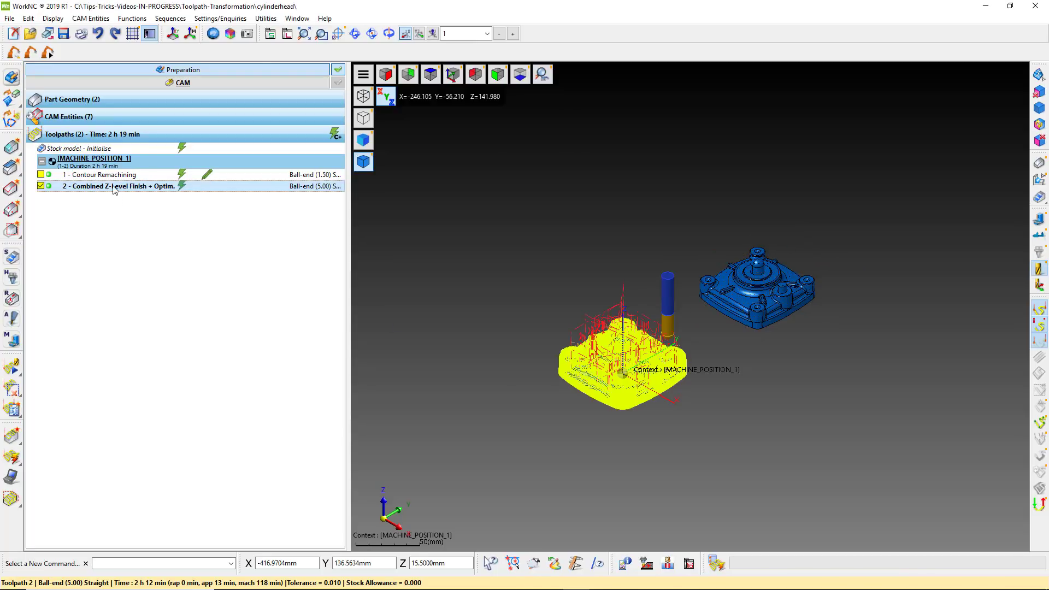
click(11, 387)
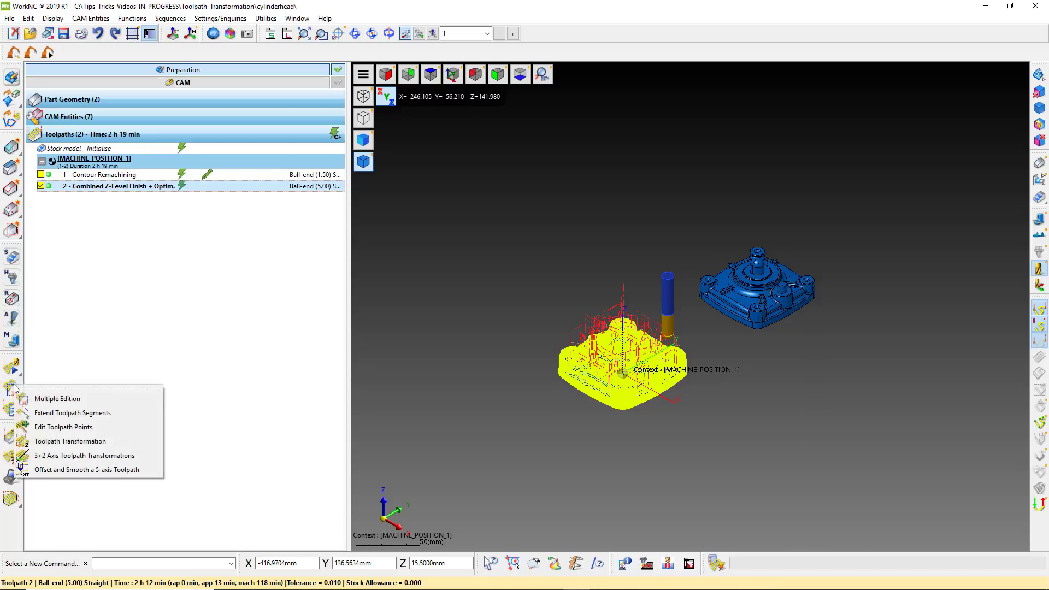
click(49, 441)
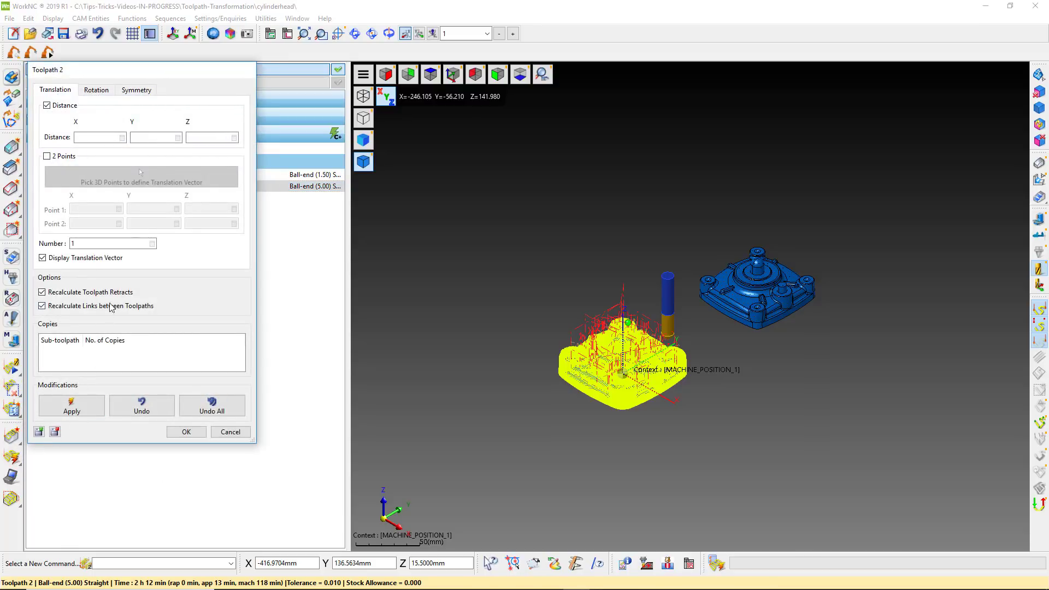
- Translate Toolpath 2 by 150 in Y as one copy, without recalculating retracts or links
click(141, 139)
text(150)
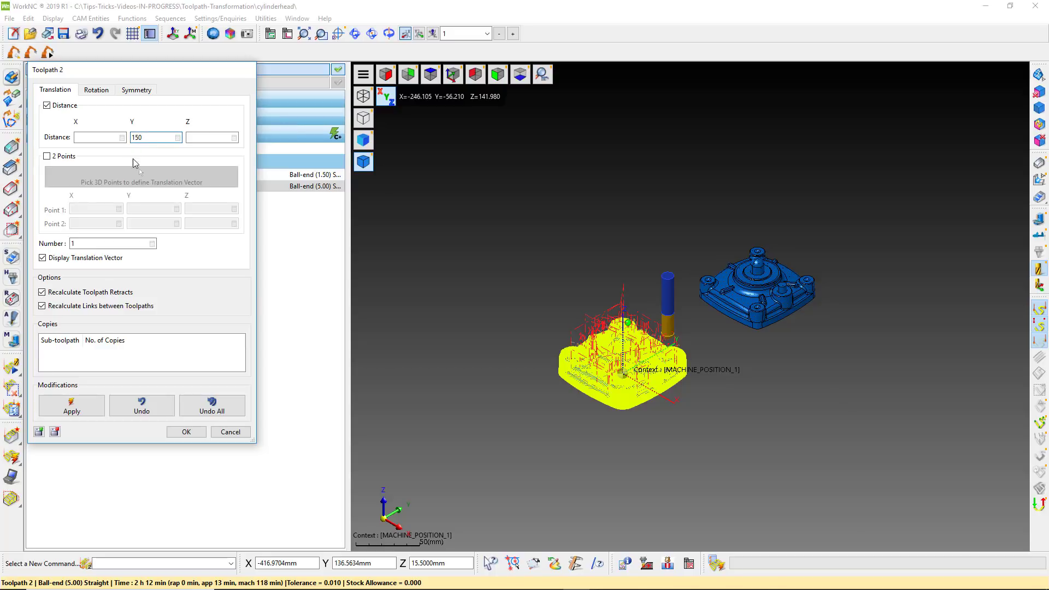
click(42, 306)
click(42, 292)
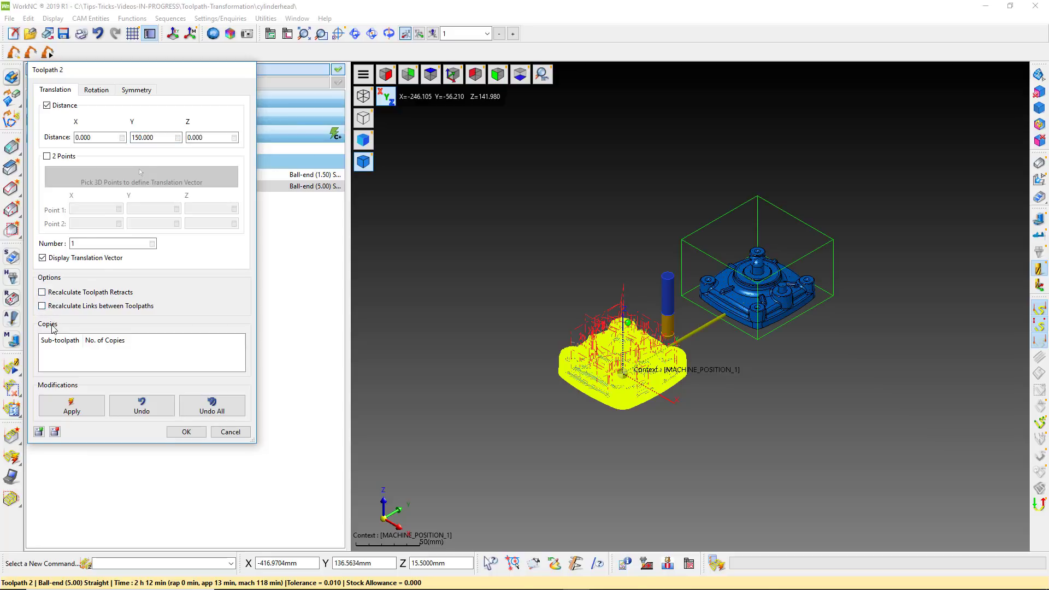
click(76, 406)
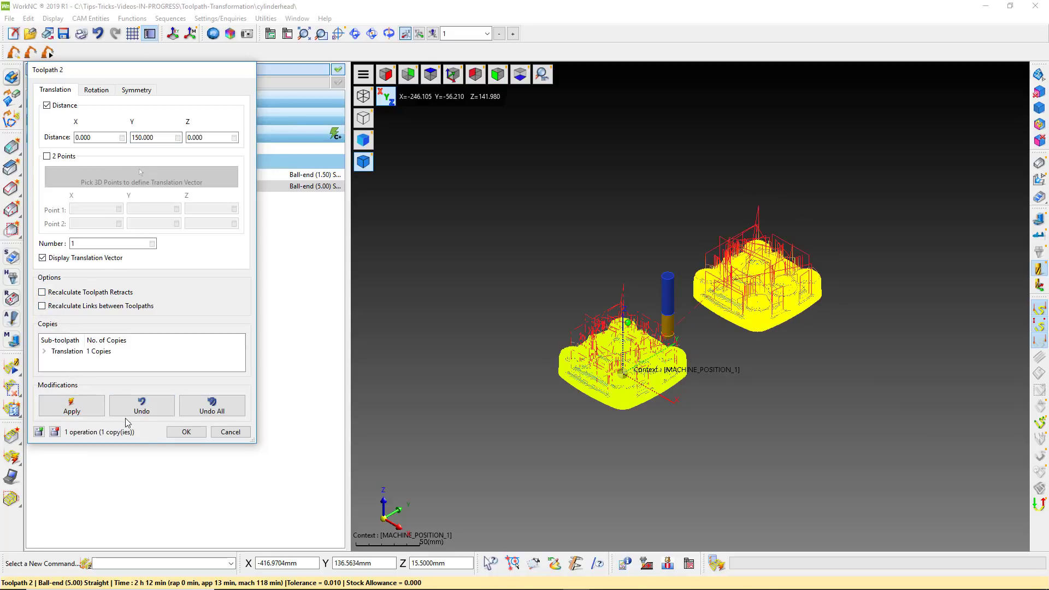
click(184, 432)
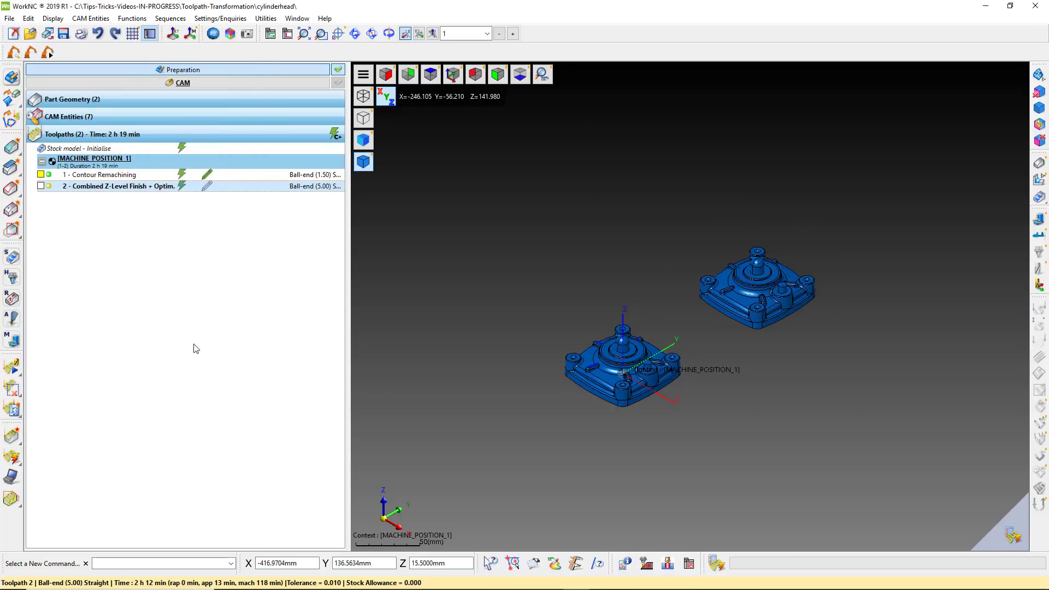
- Calculate Toolpath 2 and show part surfaces instead of the stock model
right_click(206, 187)
click(216, 196)
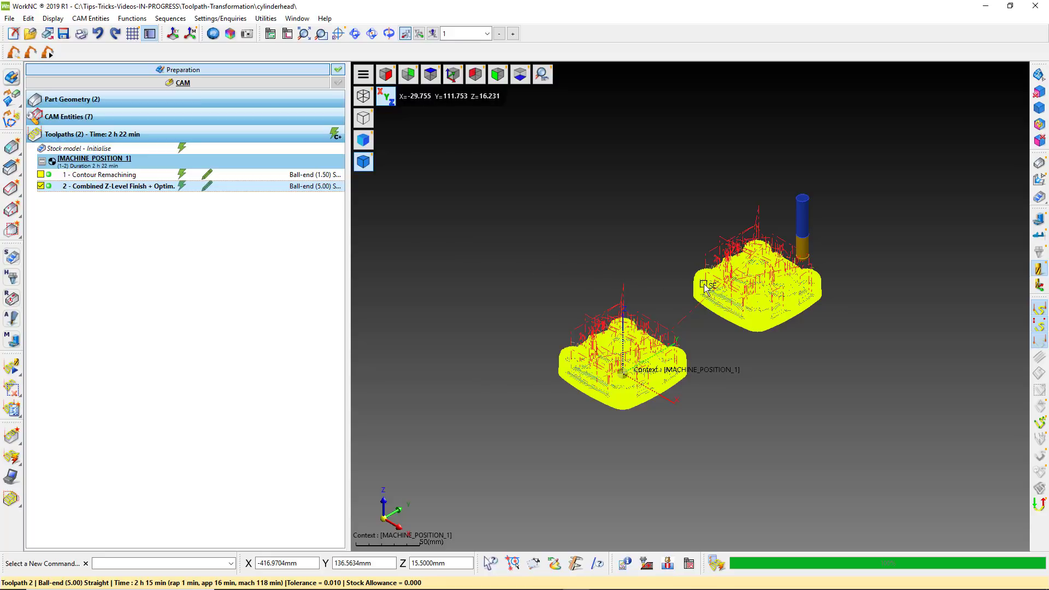
click(1039, 340)
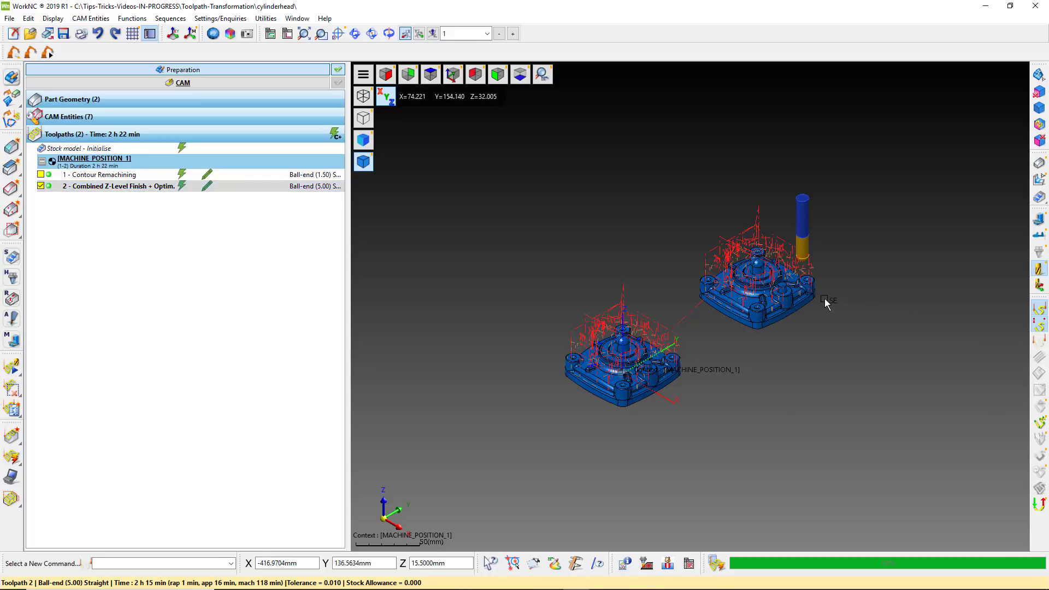
- Inspect the translated toolpath on the right-hand part, then hide Toolpath 2
middle_drag(824, 300, 739, 325)
scroll(639, 286, up, 6)
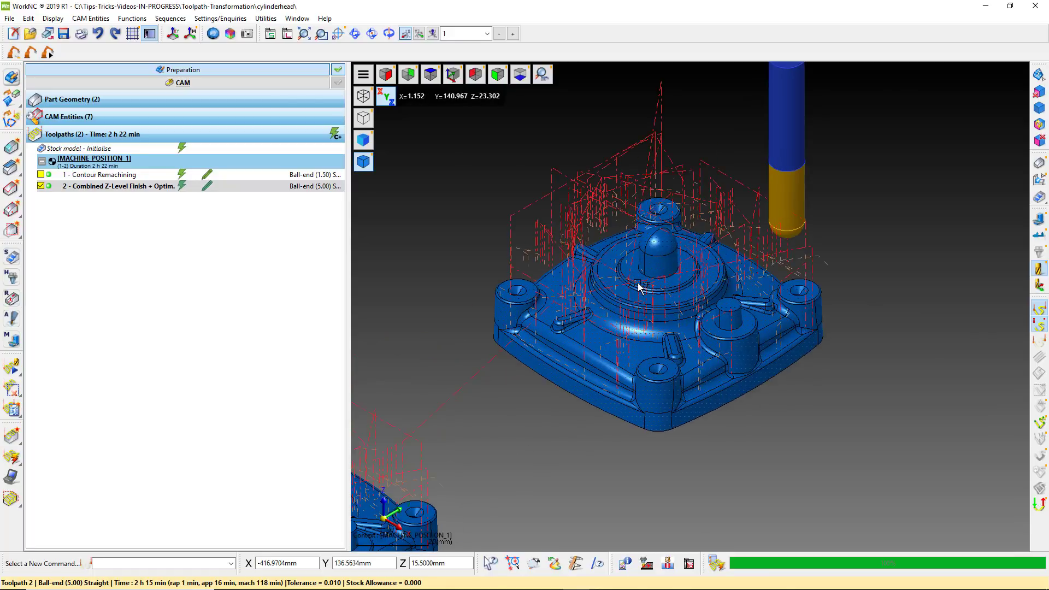
mouse_move(735, 370)
middle_down()
mouse_move(630, 361)
mouse_move(601, 341)
mouse_move(611, 379)
mouse_move(636, 391)
mouse_move(645, 377)
middle_up()
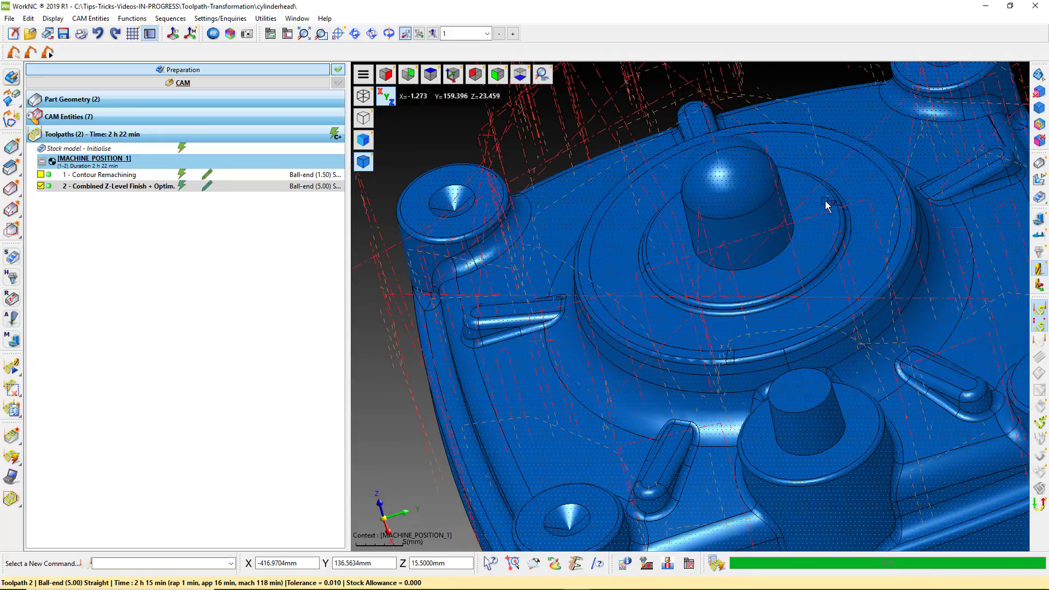
mouse_move(682, 303)
middle_down()
mouse_move(674, 301)
mouse_move(743, 300)
mouse_move(721, 264)
mouse_move(681, 301)
mouse_move(682, 327)
mouse_move(700, 248)
middle_up()
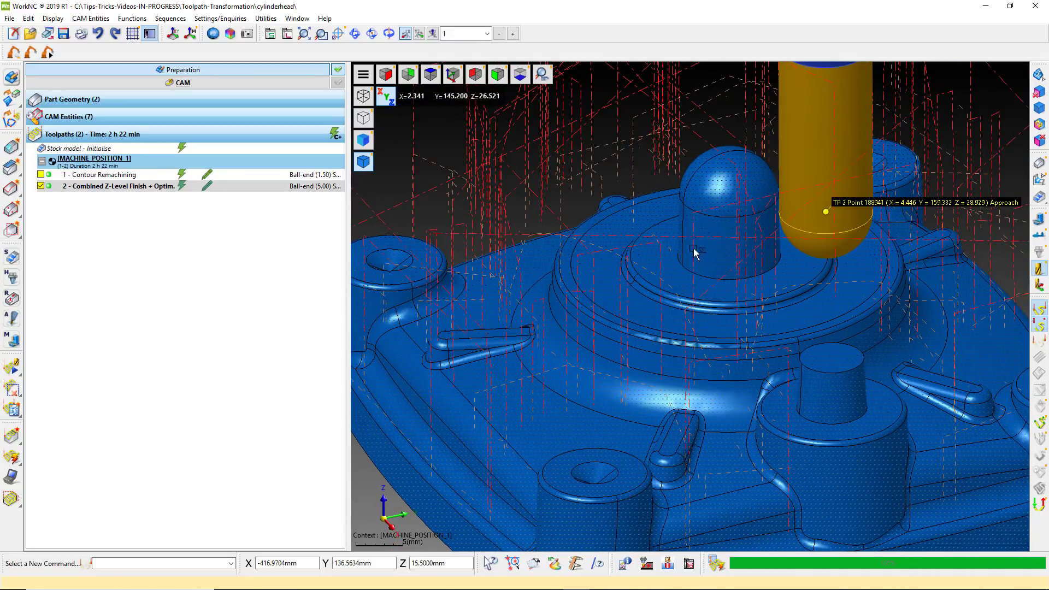
click(40, 186)
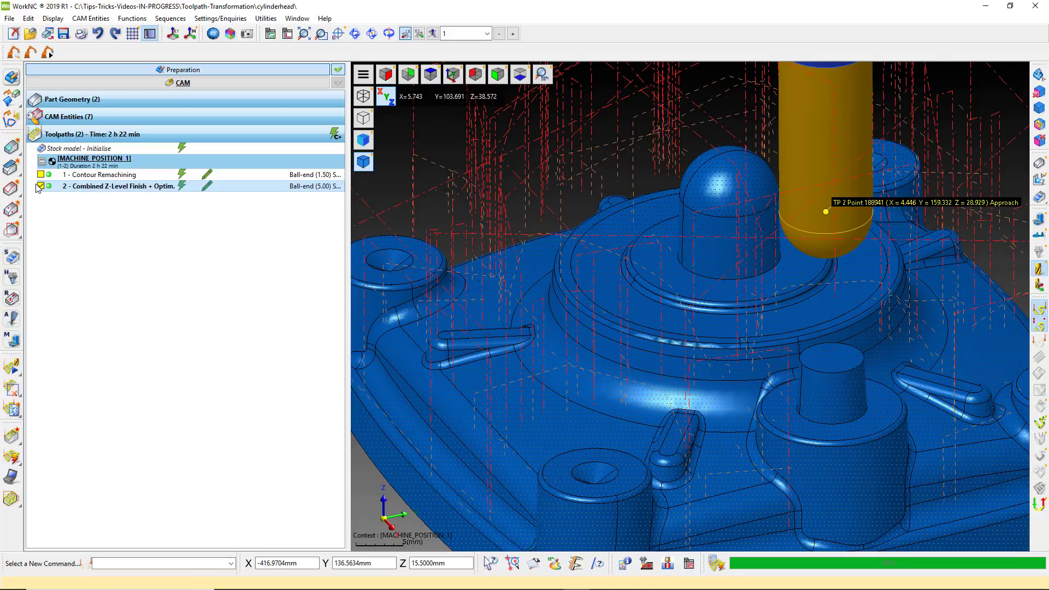